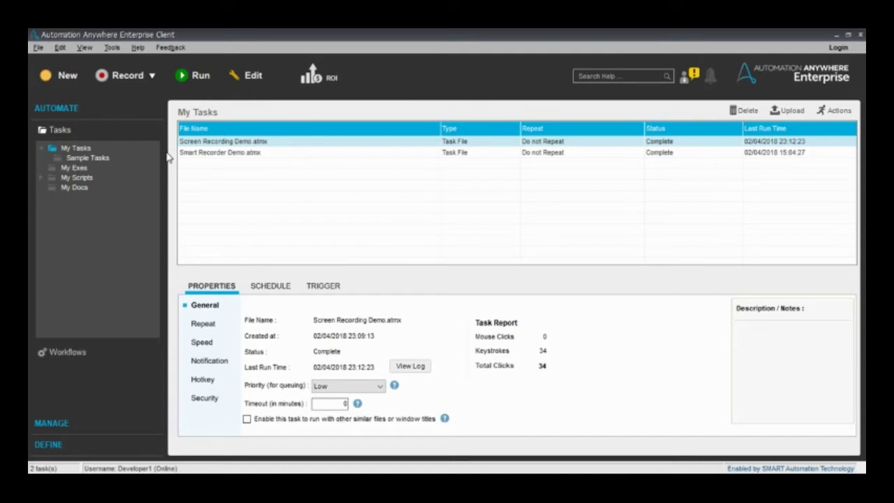
- Check the status of the technology plugins in the Plugin Settings options and close the options
click(116, 48)
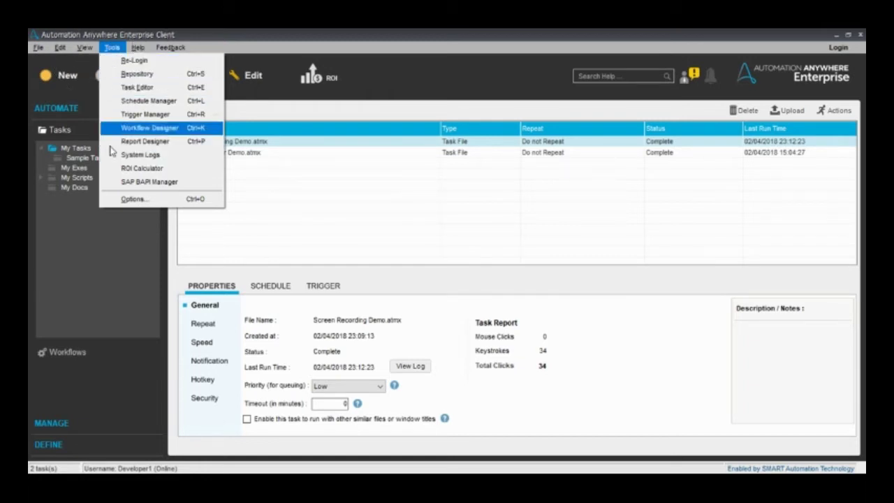
click(127, 198)
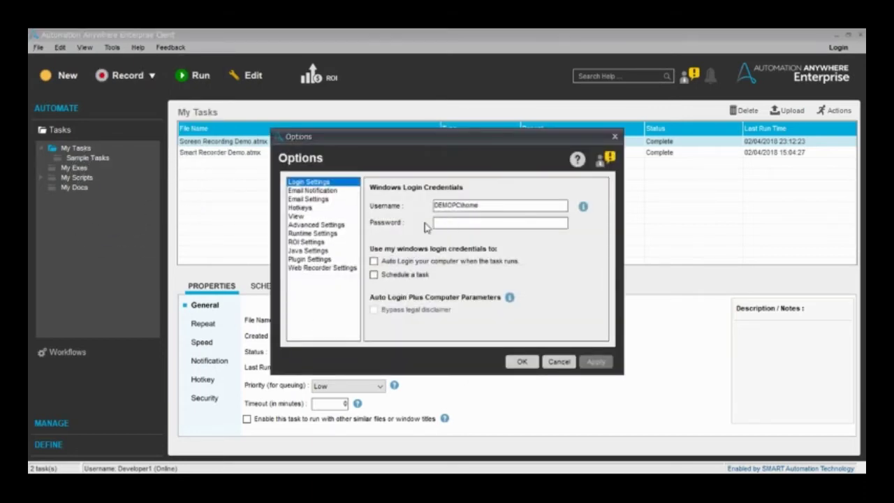
click(308, 259)
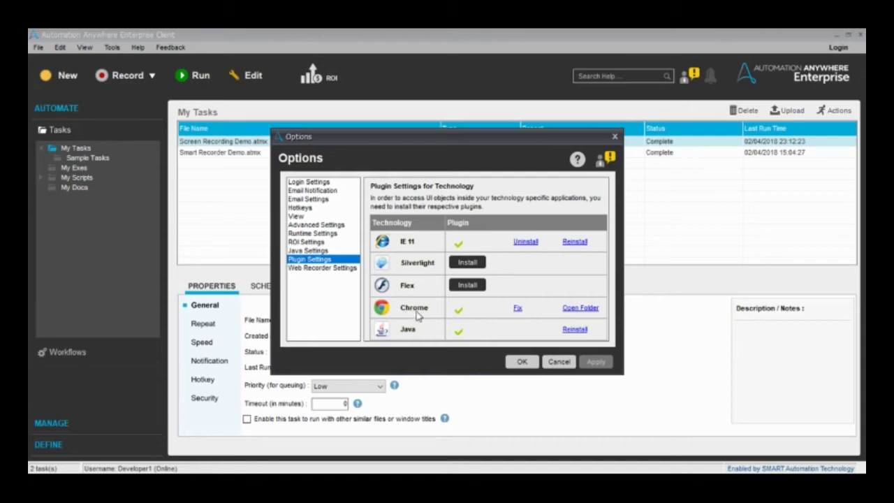
click(522, 362)
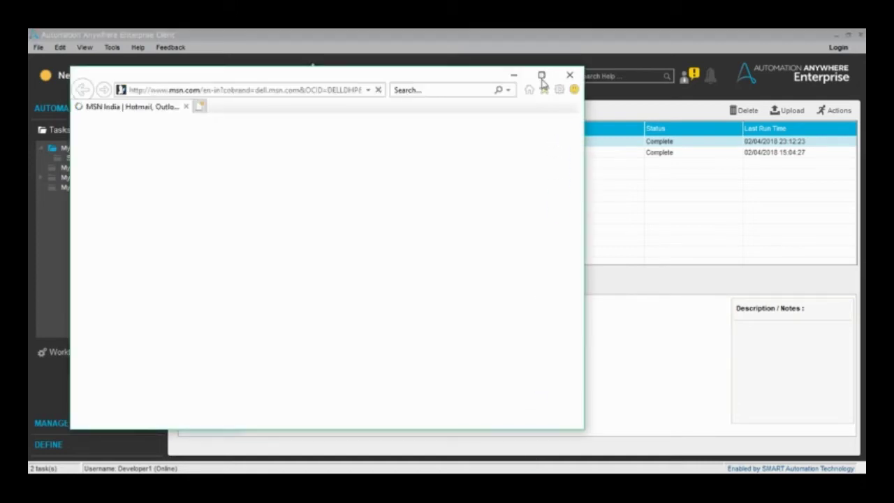
- Switch to Internet Explorer, inspect the Automation Anywhere add-on under Manage Add-ons, and close the browser
click(541, 76)
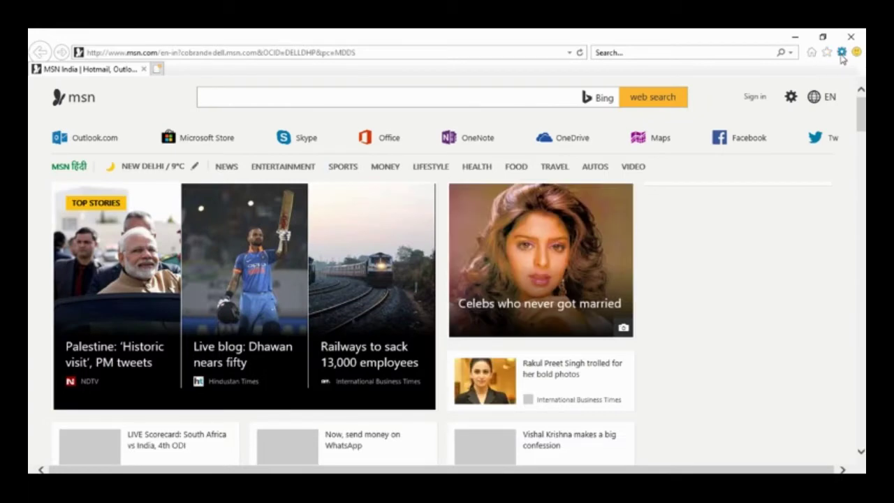
click(841, 56)
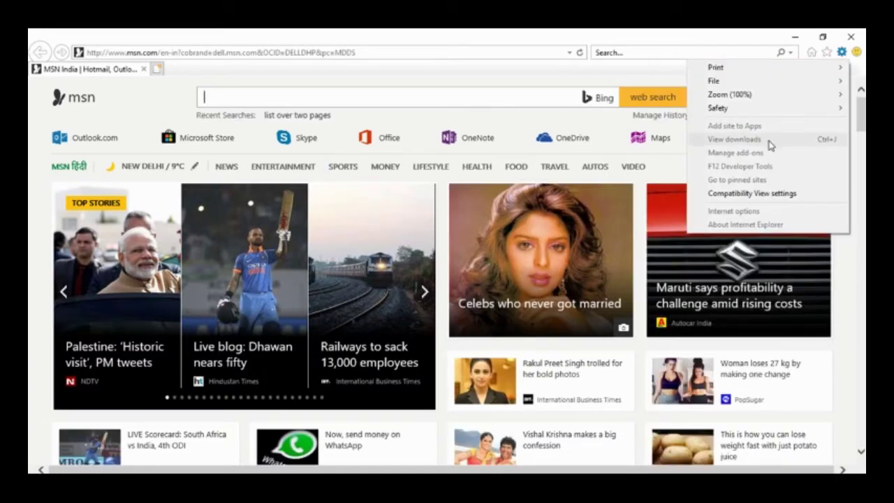
click(770, 42)
click(841, 54)
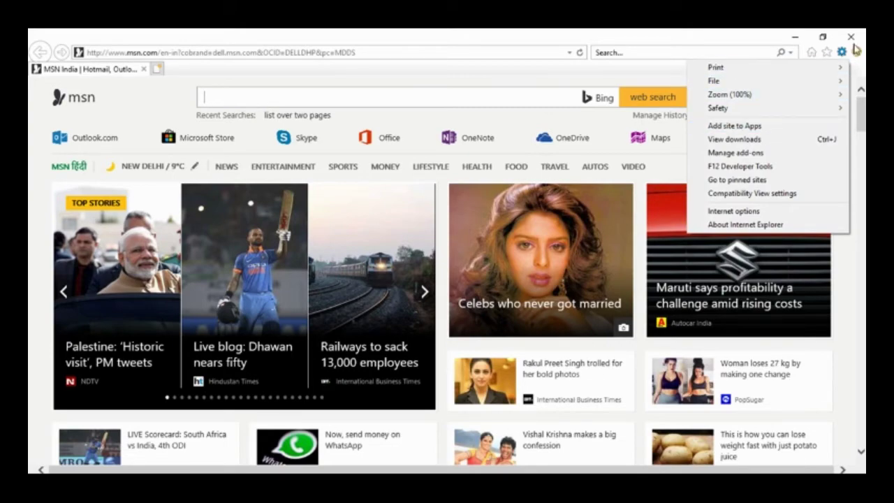
click(757, 152)
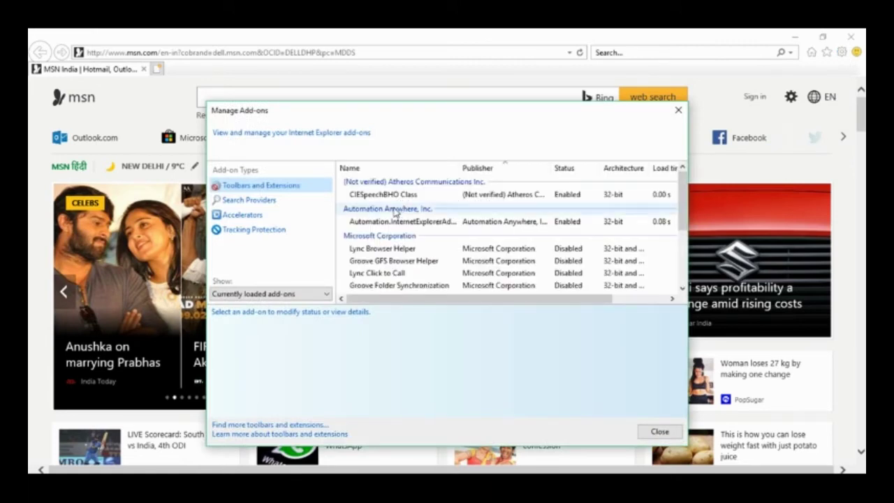
click(394, 224)
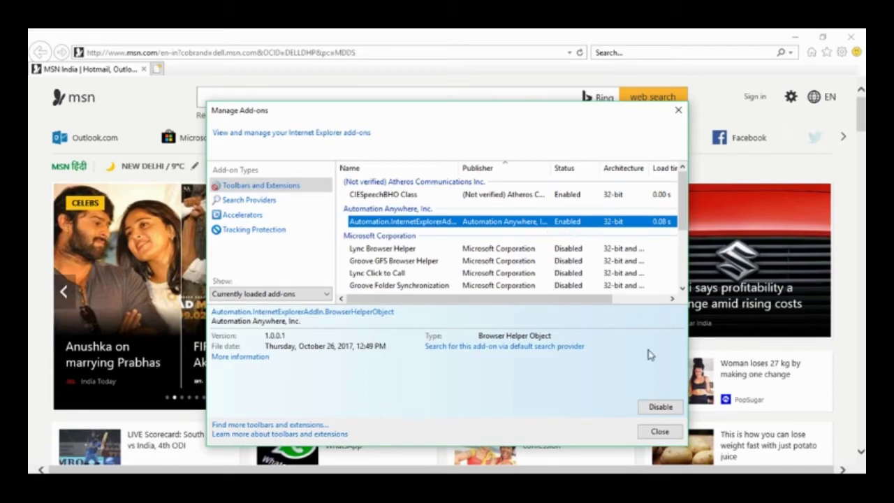
click(662, 430)
click(851, 36)
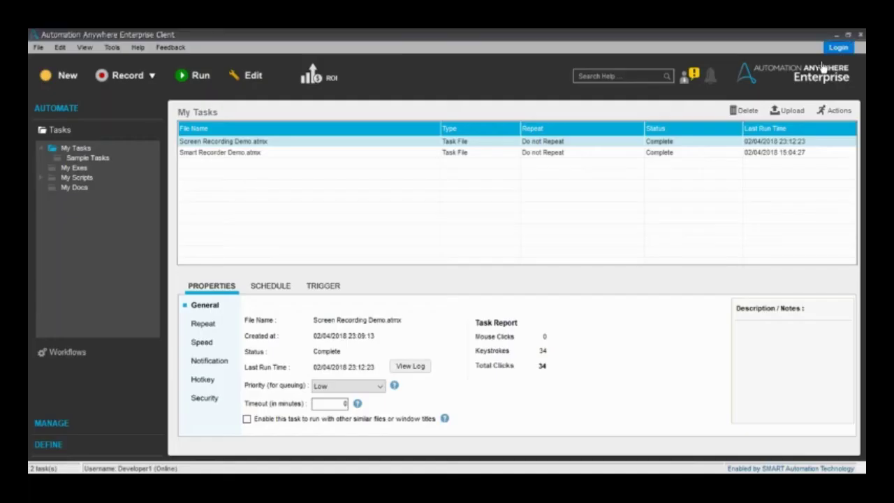
click(65, 76)
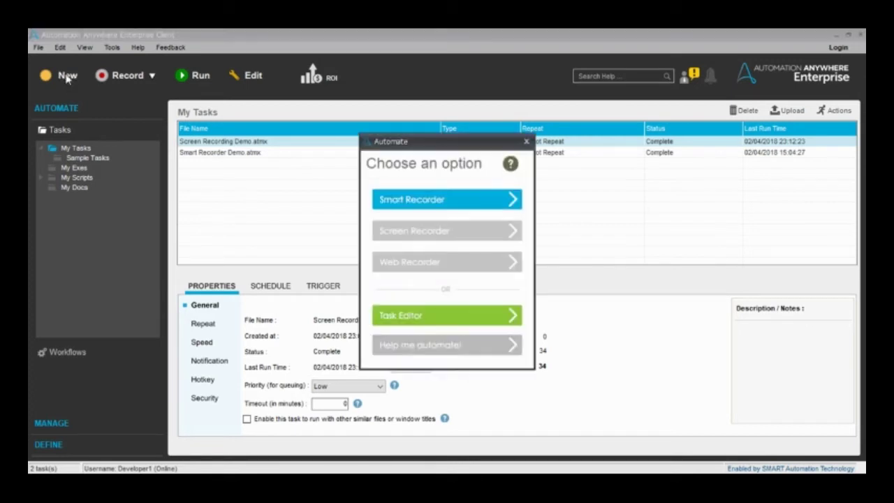
click(411, 263)
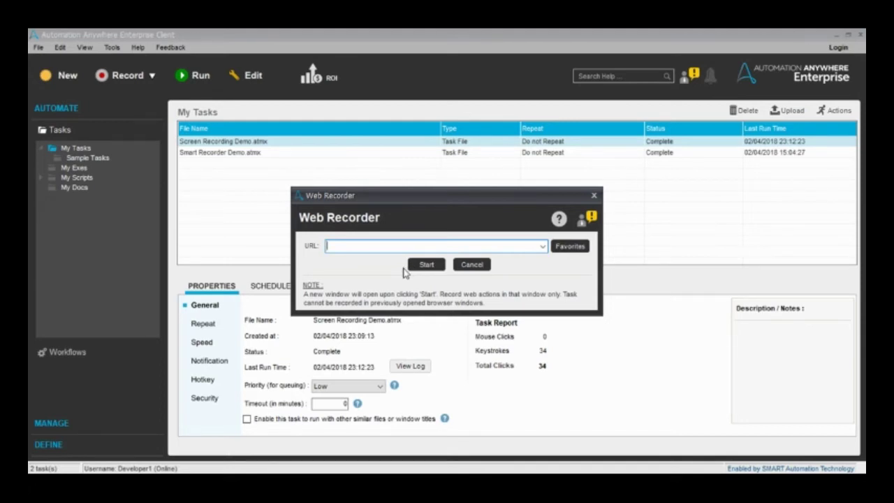
key(alt+Tab)
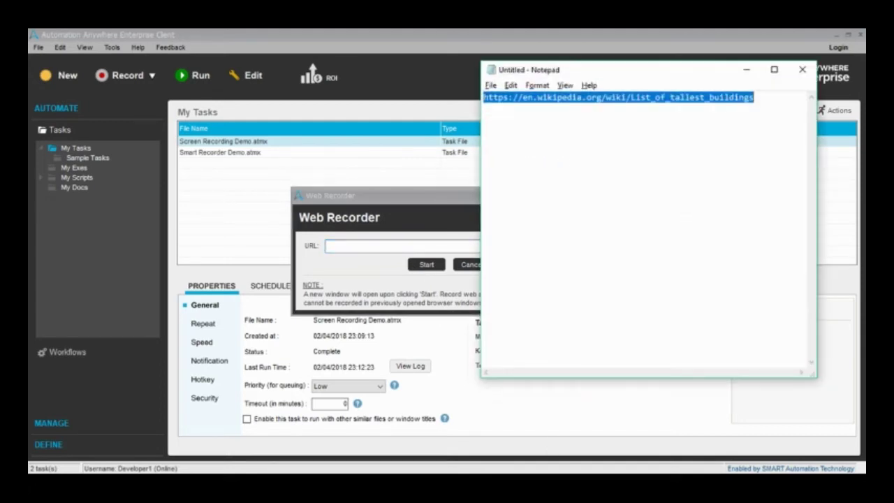
drag(663, 97, 475, 103)
key(ctrl+c)
click(747, 70)
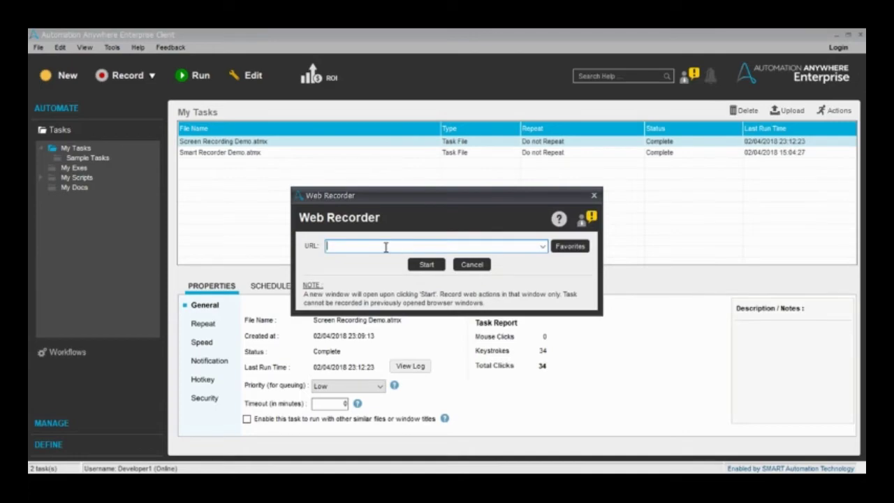
- Paste the copied Wikipedia address as the recorder's URL, start the recording and dismiss the recorder tip
key(ctrl+v)
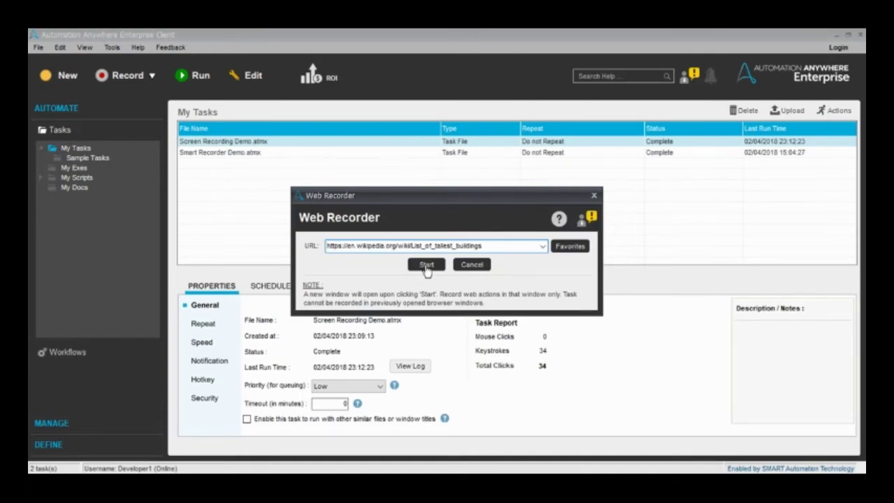
click(425, 266)
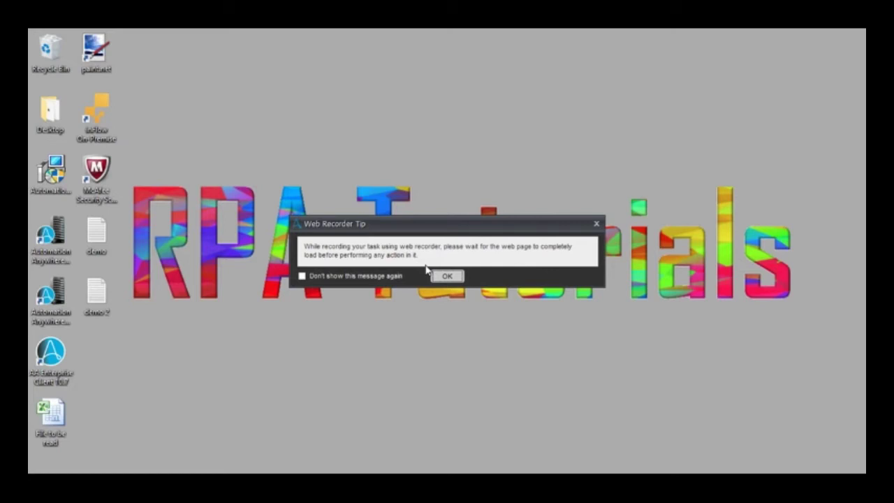
click(444, 277)
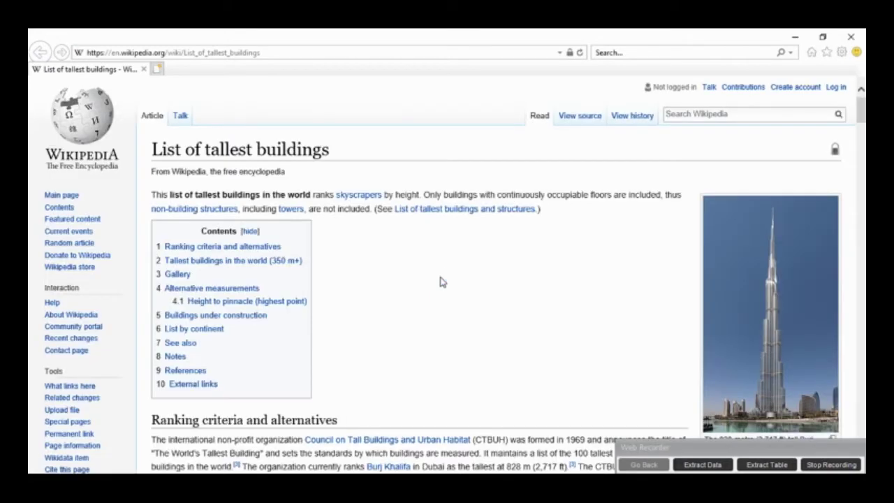
- Extract the table of buildings ranked by pinnacle height from the Wikipedia page and review its rows in the preview
scroll(440, 281, down, 15)
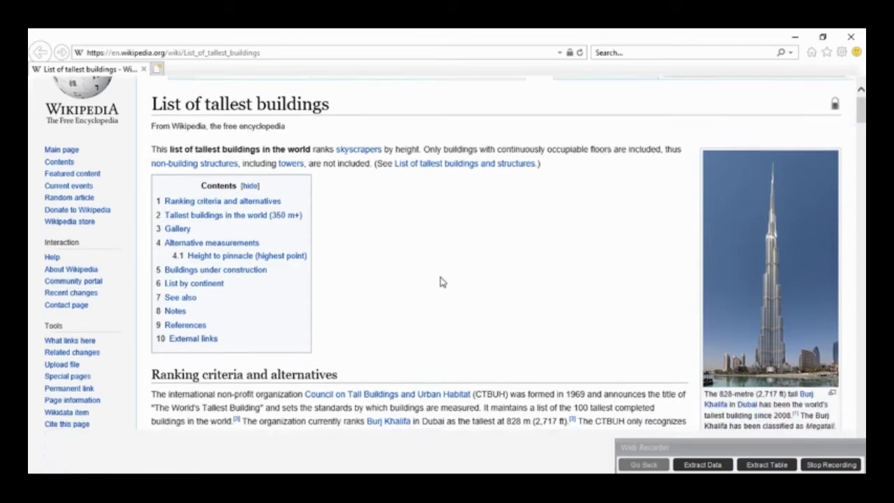
scroll(440, 282, down, 15)
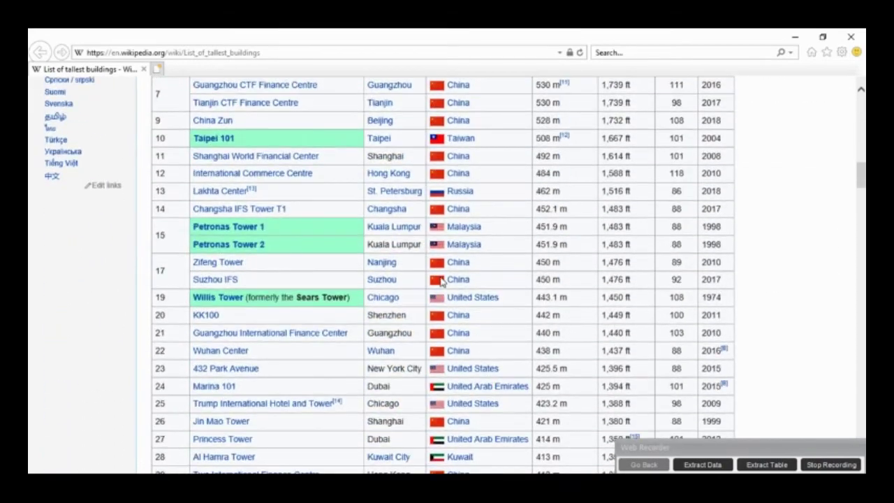
scroll(440, 281, down, 15)
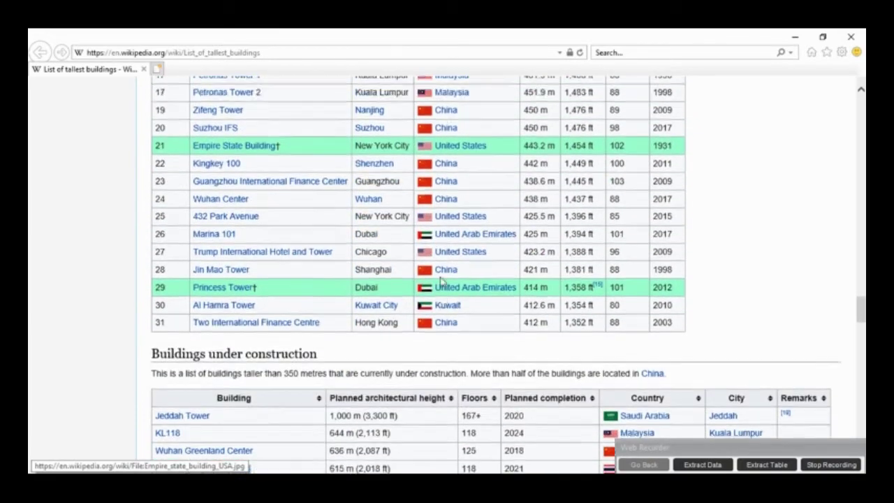
scroll(441, 282, up, 6)
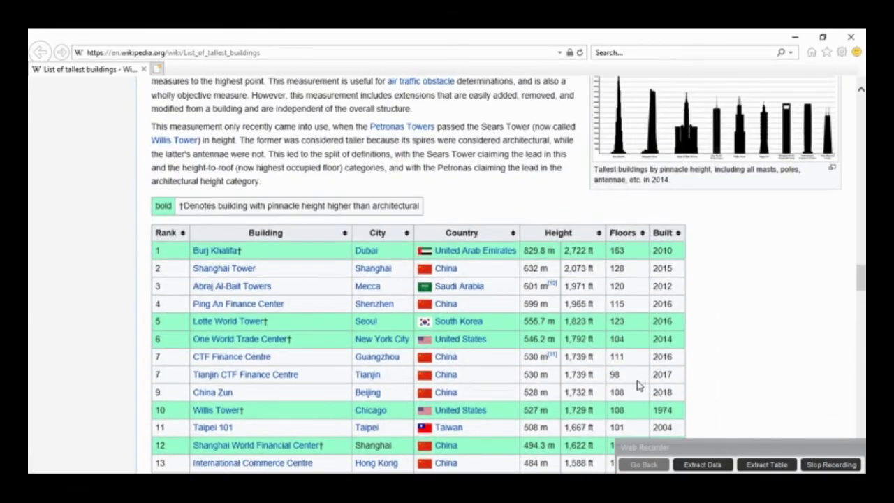
scroll(734, 411, down, 2)
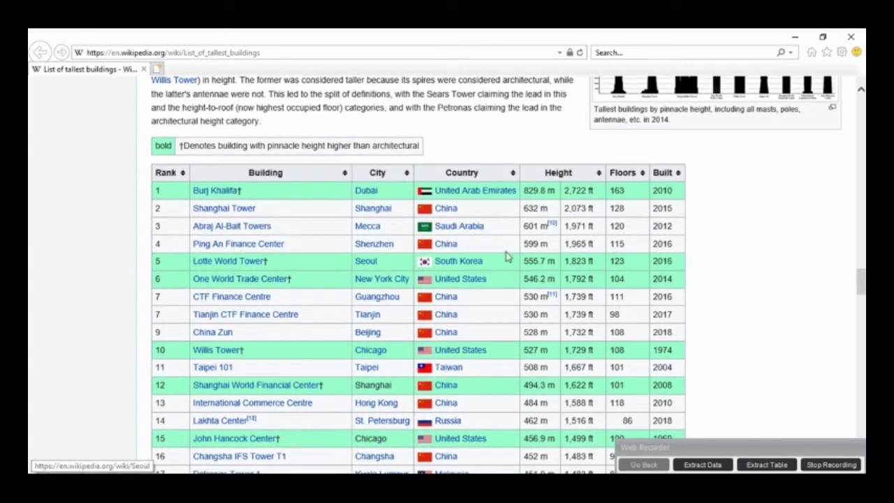
scroll(606, 300, down, 6)
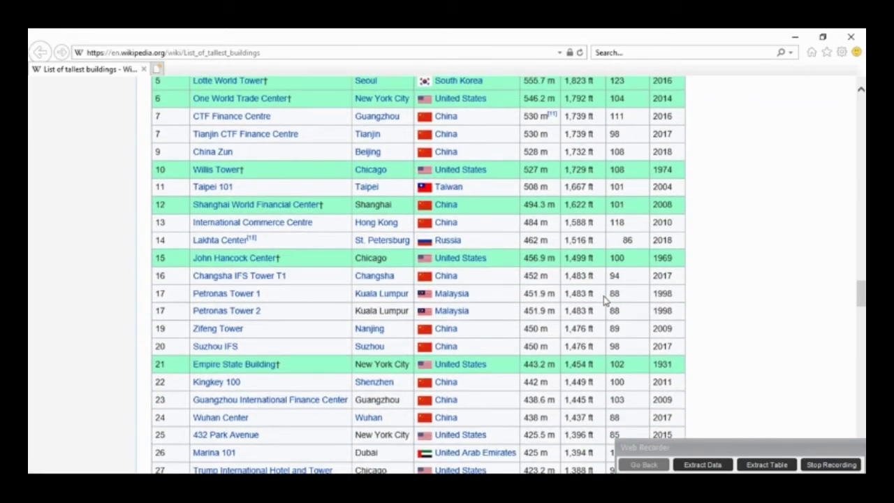
scroll(606, 300, up, 6)
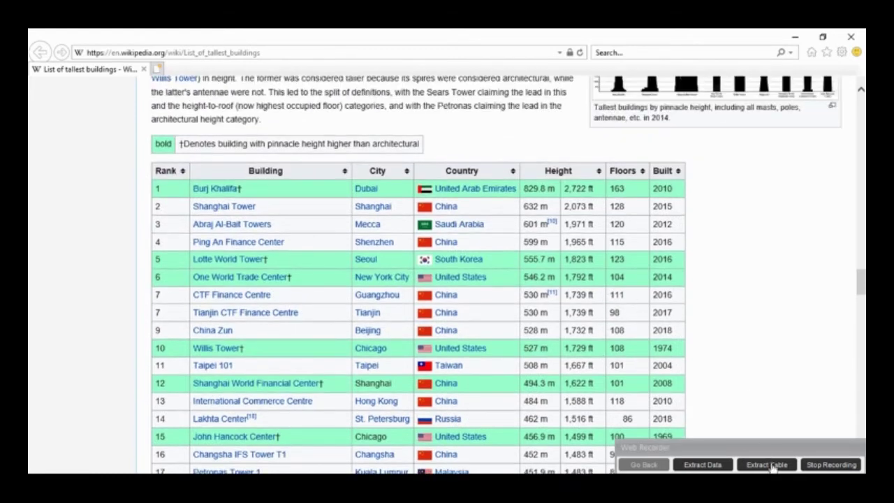
click(773, 470)
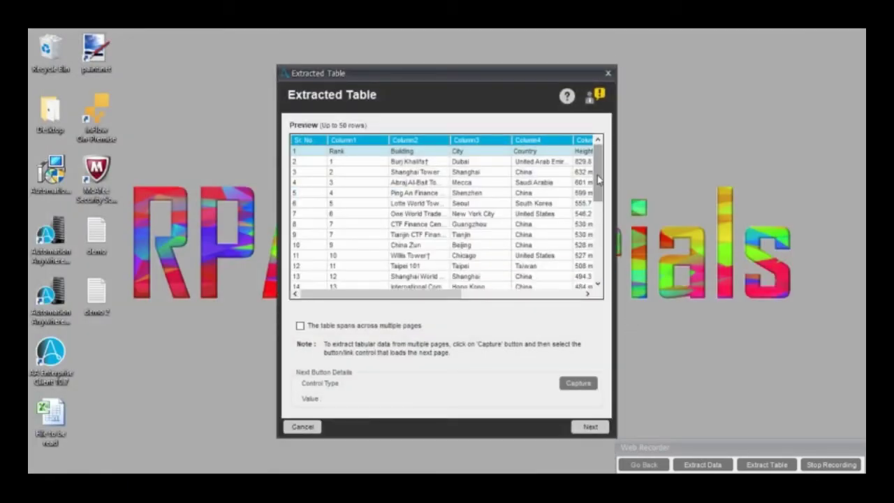
drag(598, 180, 419, 302)
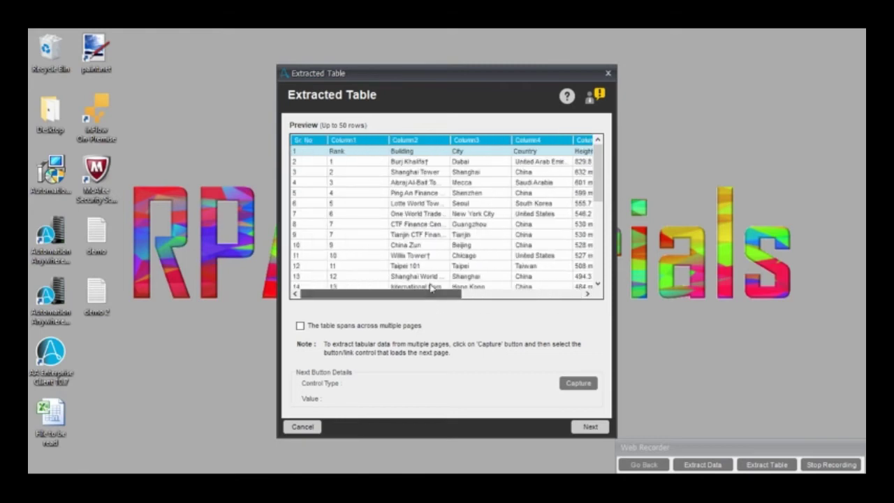
drag(602, 178, 601, 248)
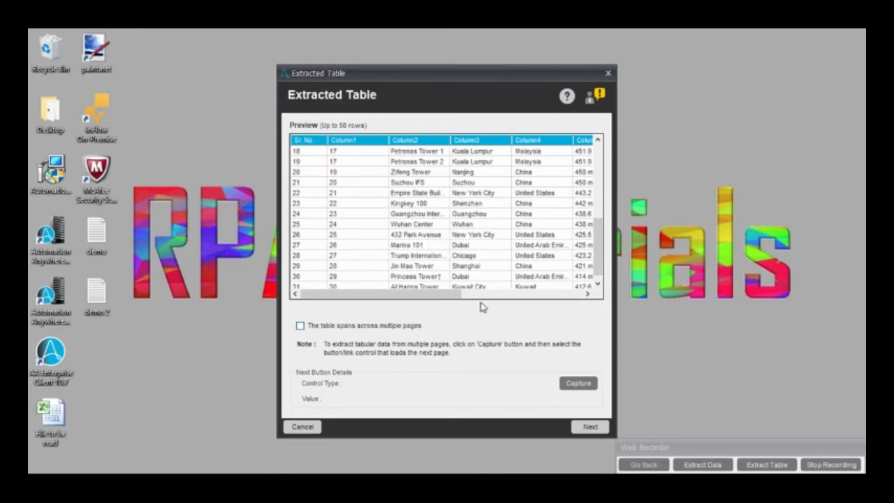
click(299, 326)
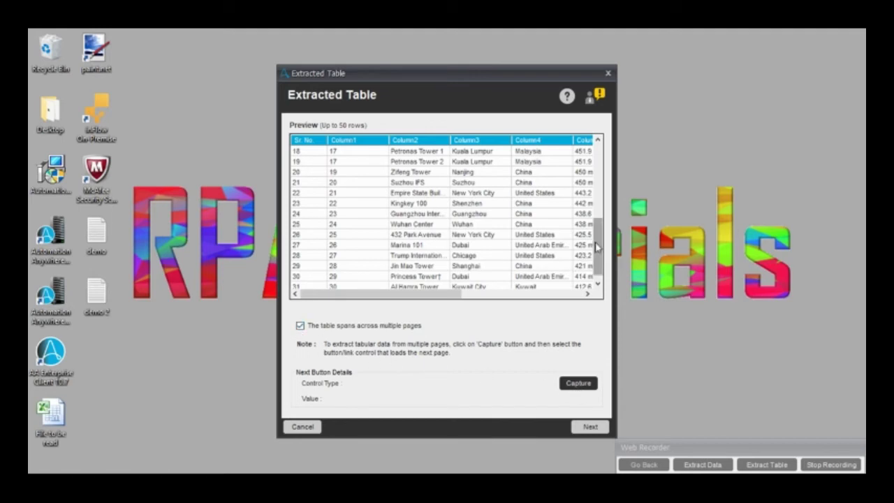
mouse_move(597, 268)
mouse_down()
mouse_move(598, 208)
mouse_move(597, 272)
mouse_up()
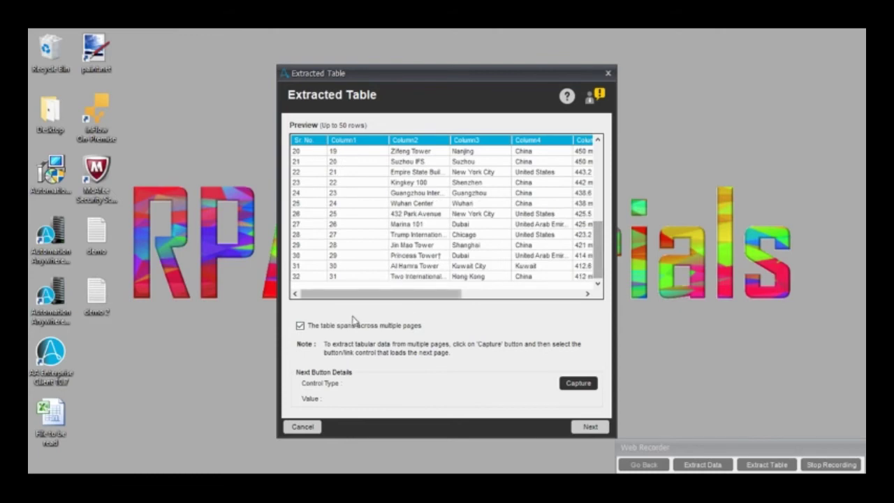
click(300, 325)
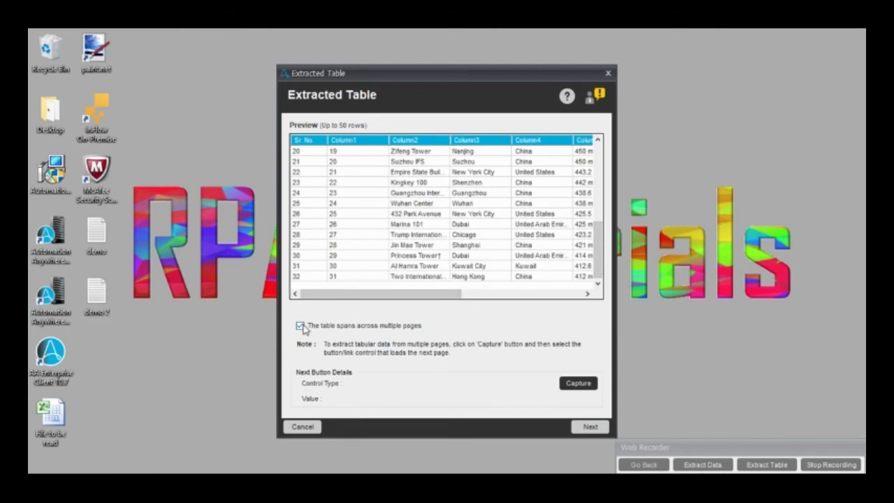
- Set the extracted table's CSV output to a Desktop file named BuildingListExtract, keeping table number 4, and finish the extraction
click(582, 428)
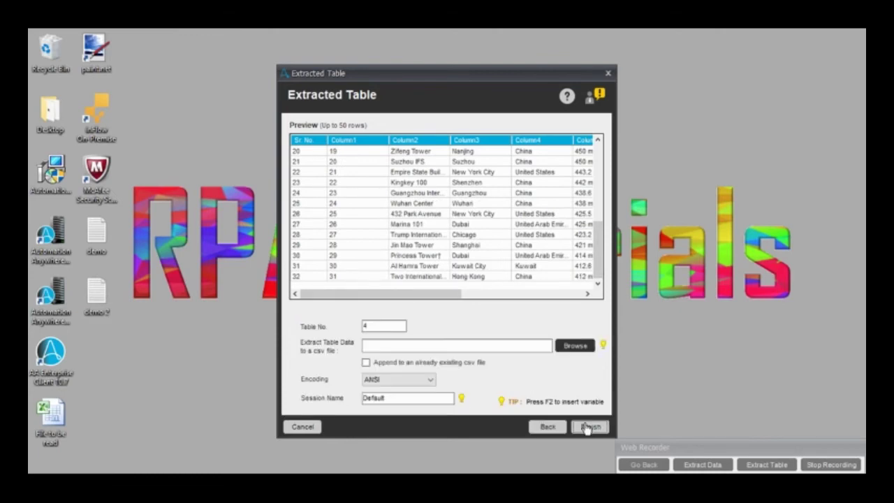
click(375, 327)
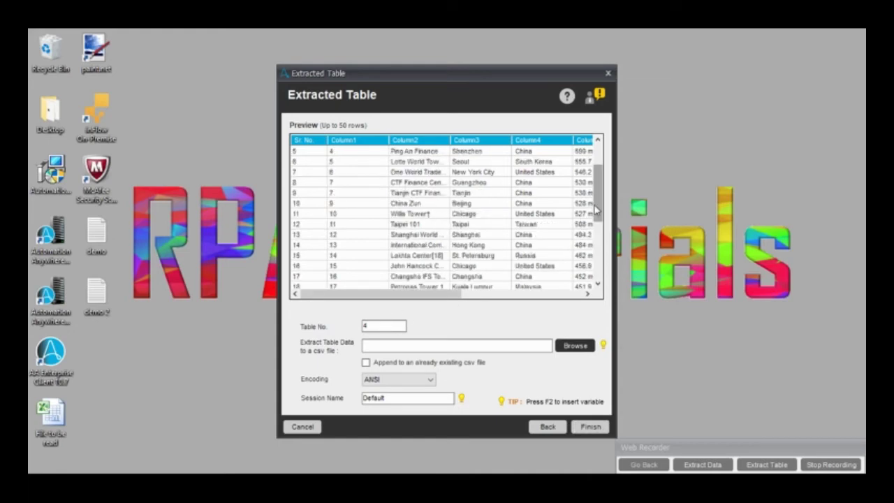
drag(597, 210, 597, 185)
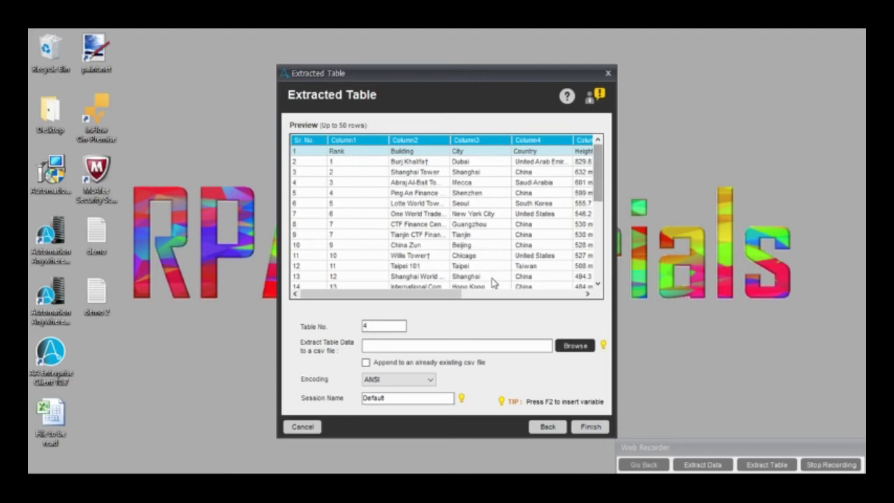
mouse_move(456, 293)
mouse_down()
mouse_move(542, 296)
mouse_move(452, 299)
mouse_up()
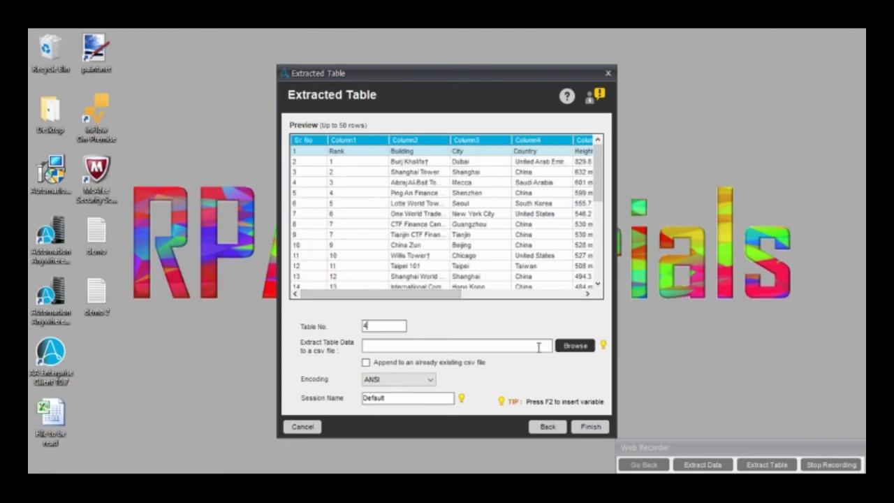
click(574, 346)
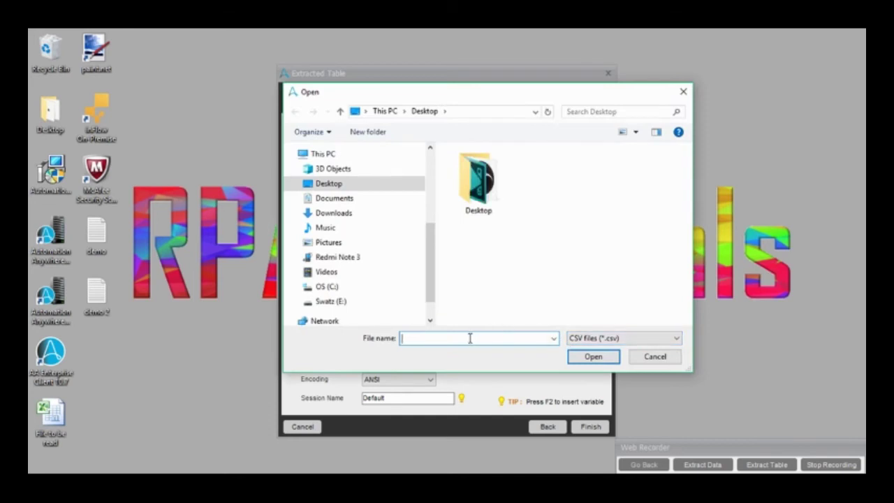
text(BuildingListExtract)
key(Return)
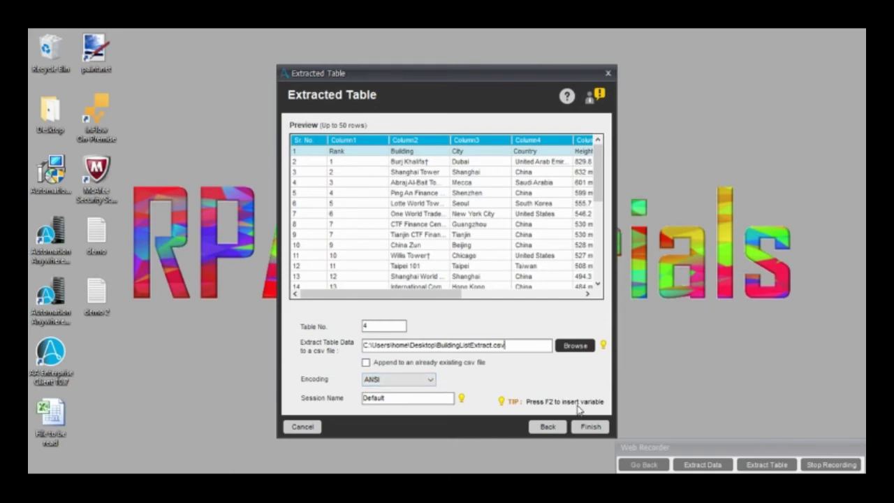
click(590, 426)
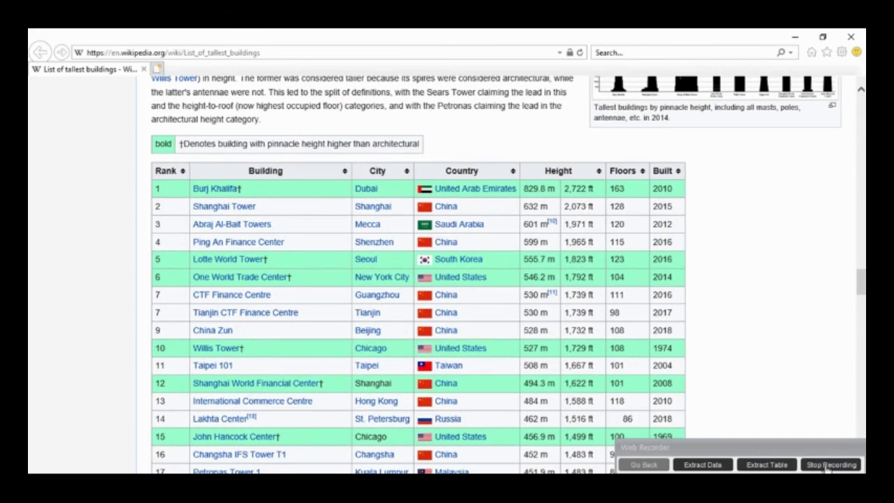
- Stop the web recording and save the task in My Tasks as Web Recorder Demo
click(830, 465)
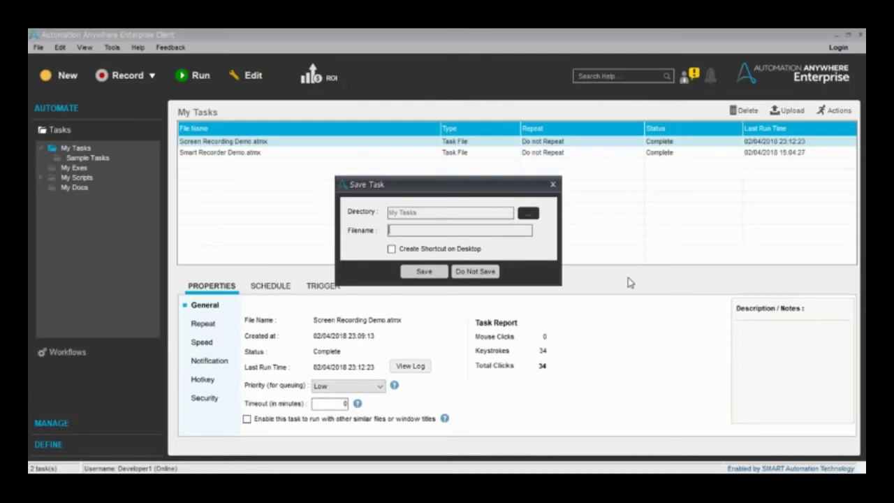
text(Web Recorder Demo)
click(429, 272)
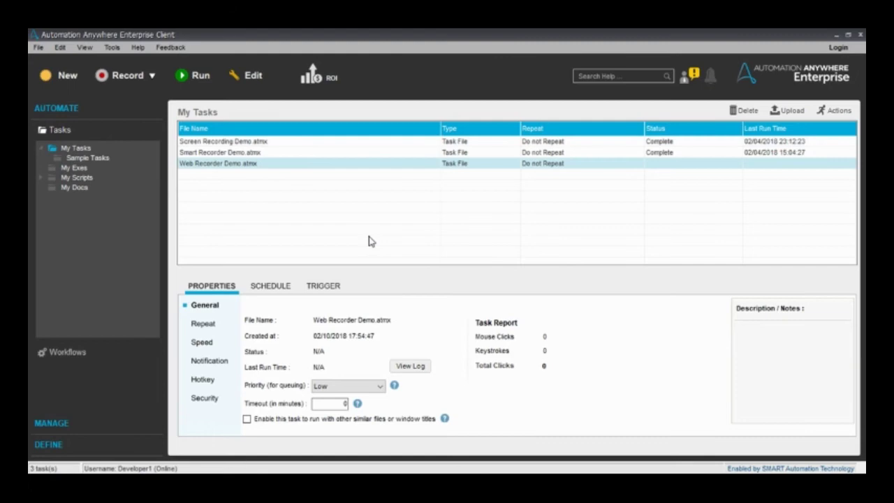
- Inspect the Extract Table action's settings and CSV path in the Web Recorder Demo task, cancel without changes and close the Task Editor
right_click(222, 168)
click(246, 192)
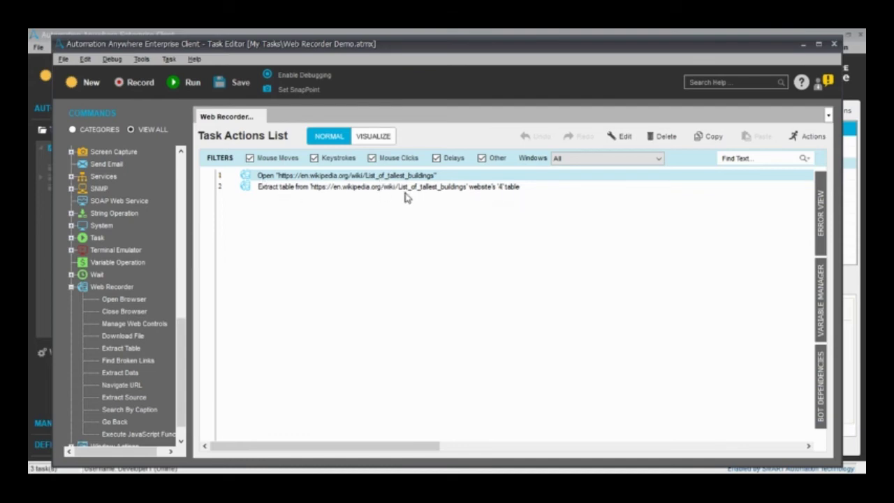
right_click(332, 191)
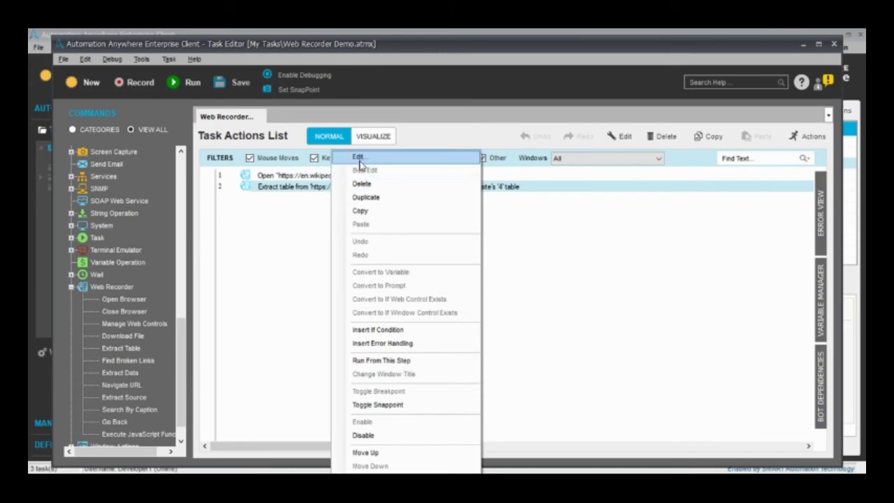
click(358, 160)
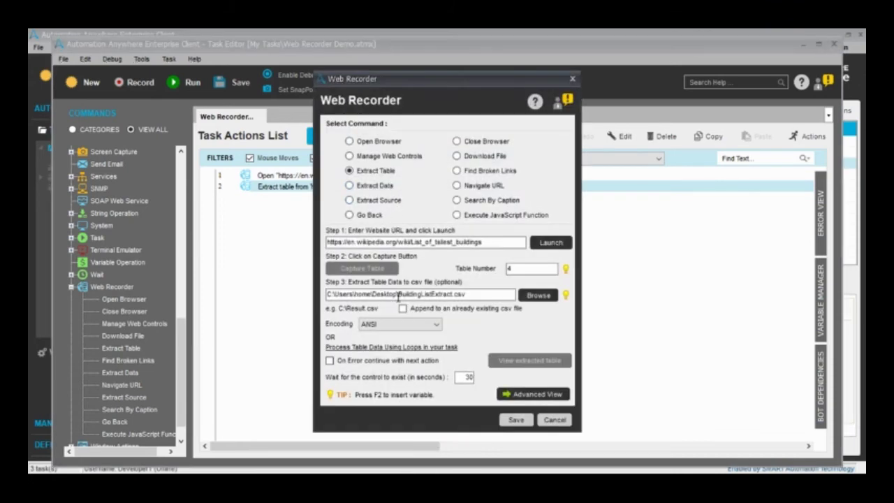
drag(466, 294, 353, 294)
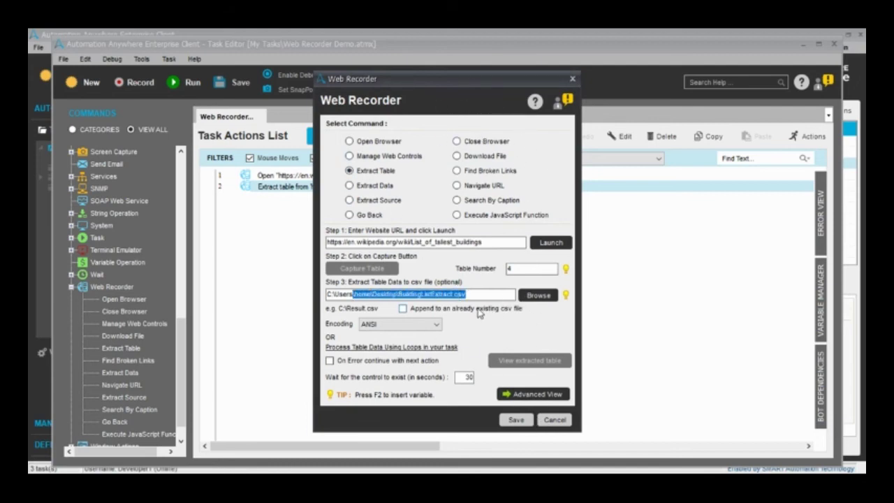
click(561, 421)
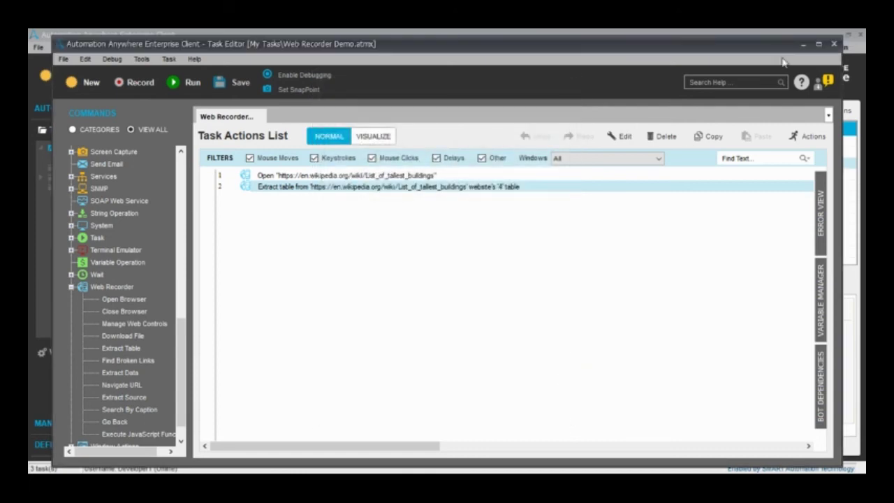
click(833, 44)
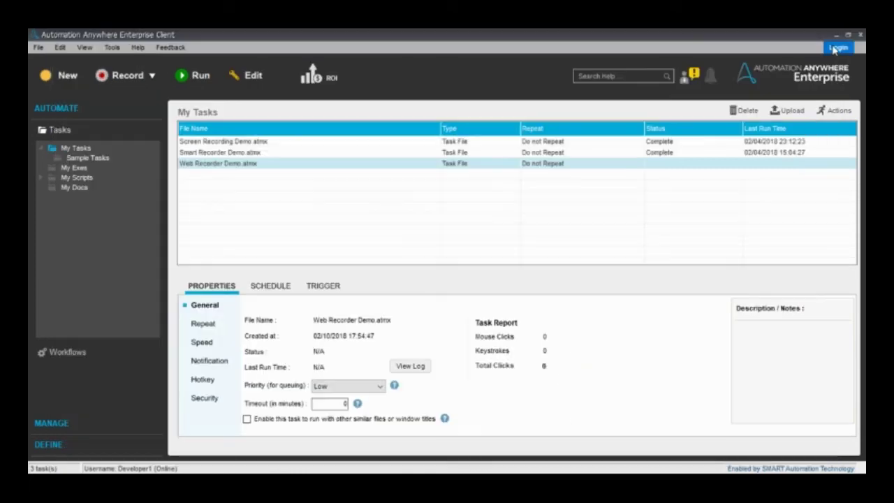
- Run the Web Recorder Demo task and open the BuildingListExtract CSV file from the desktop
double_click(238, 164)
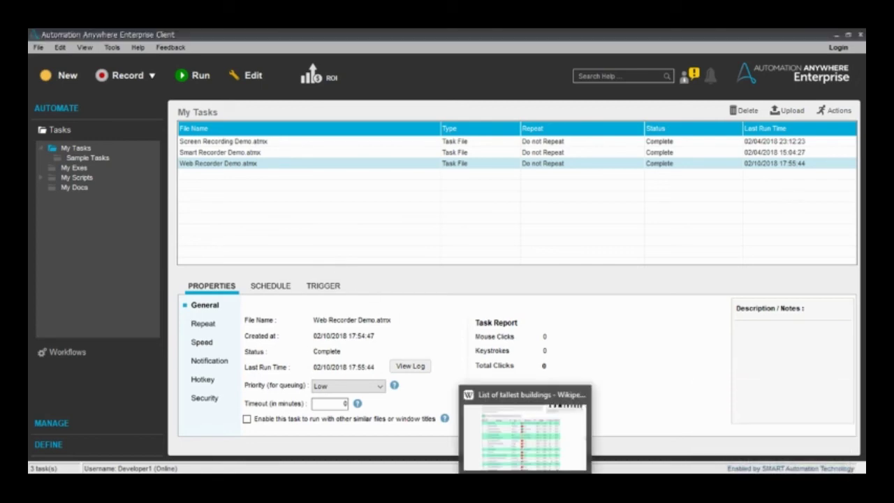
click(655, 464)
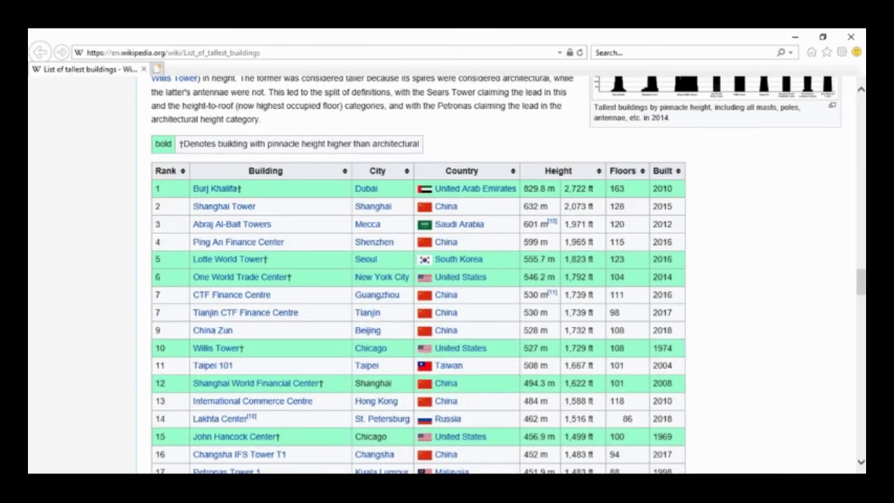
mouse_move(525, 489)
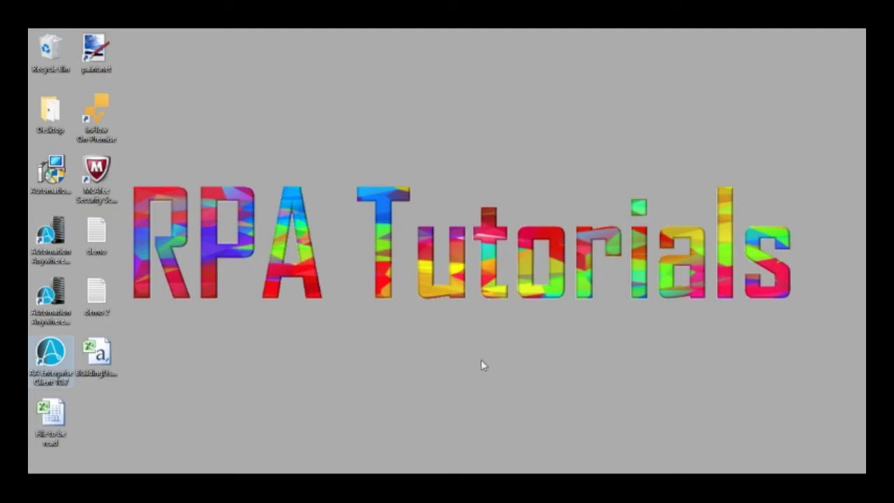
click(103, 356)
double_click(109, 360)
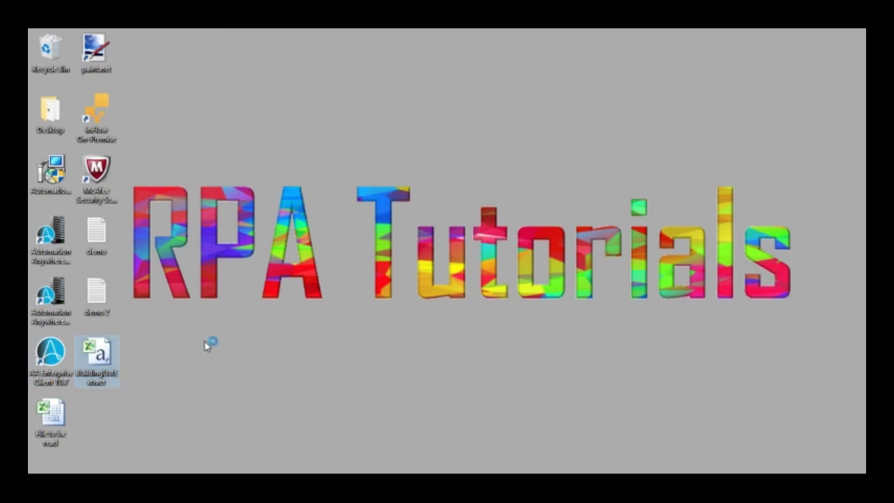